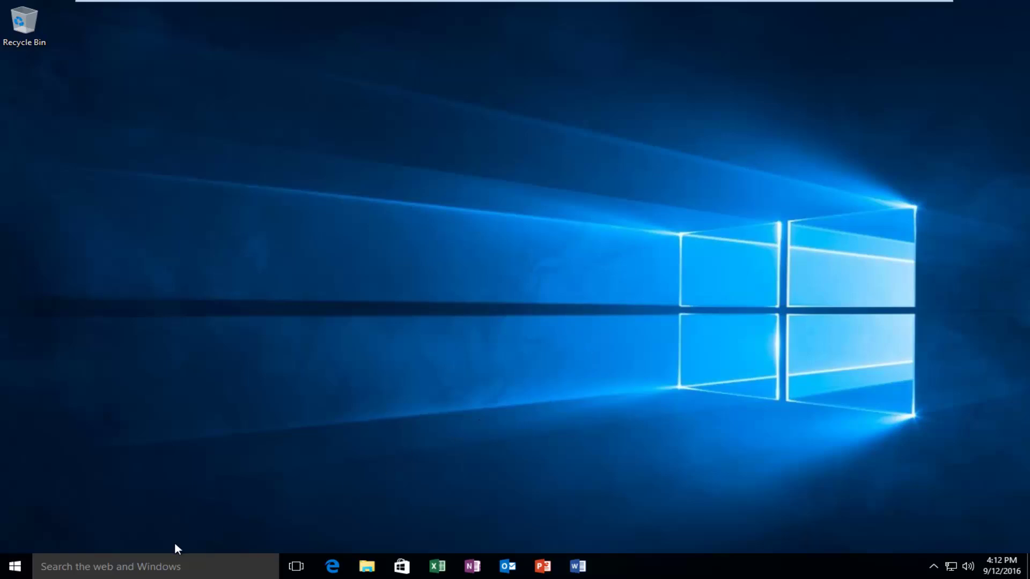
Open the Start menu to search for advanced system settings
click(25, 567)
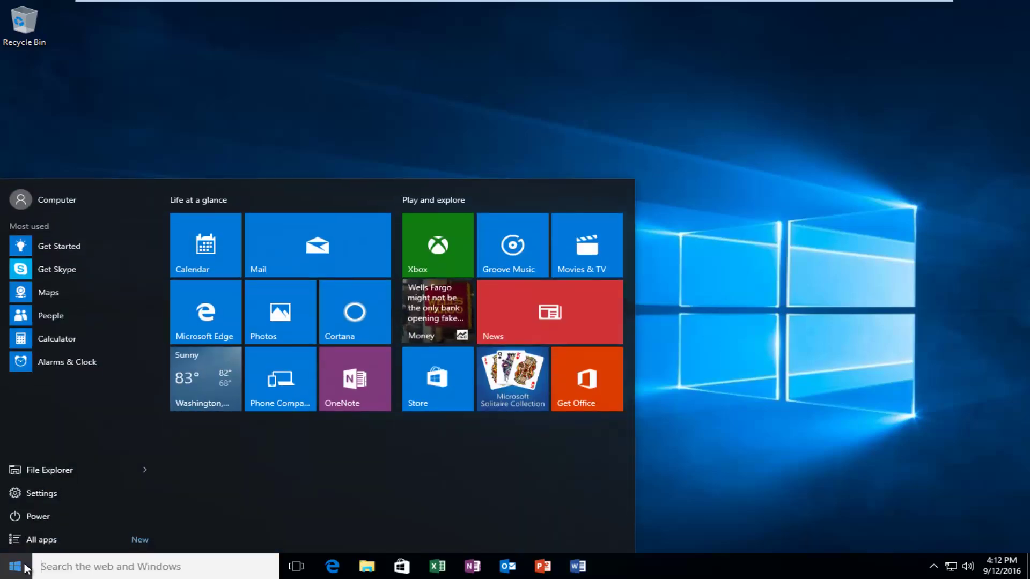
text(ad)
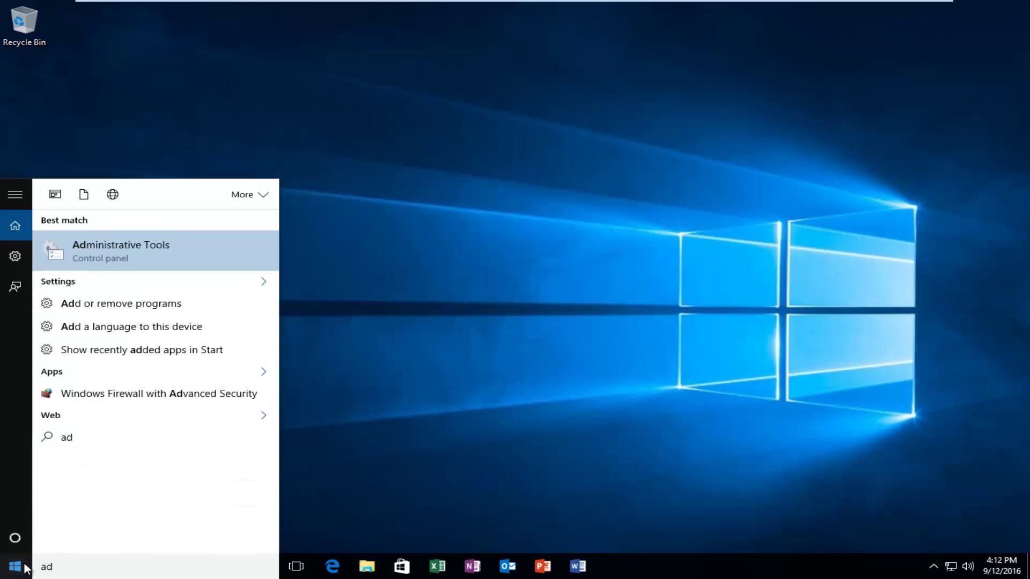
text(vanced)
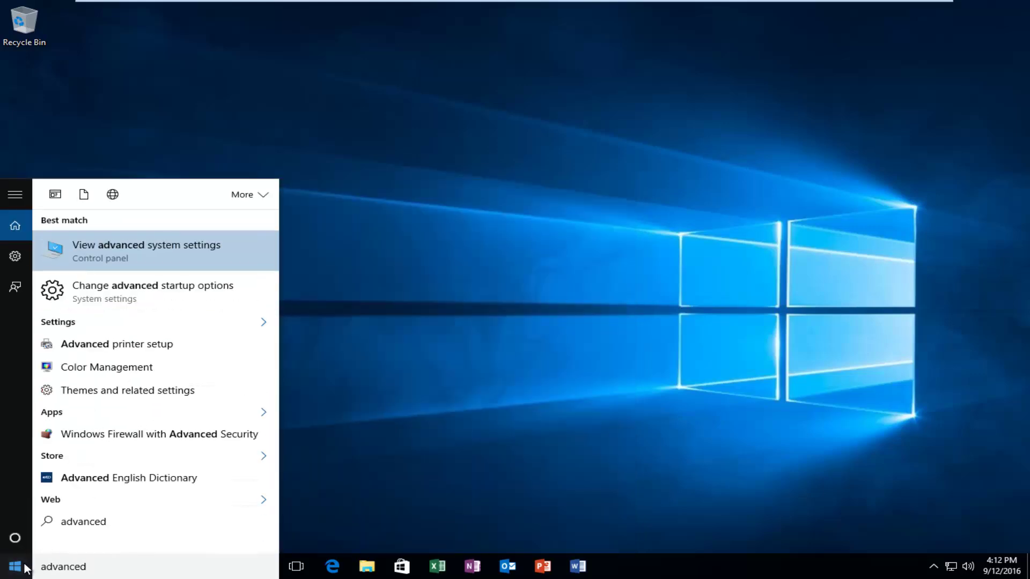
text( sys)
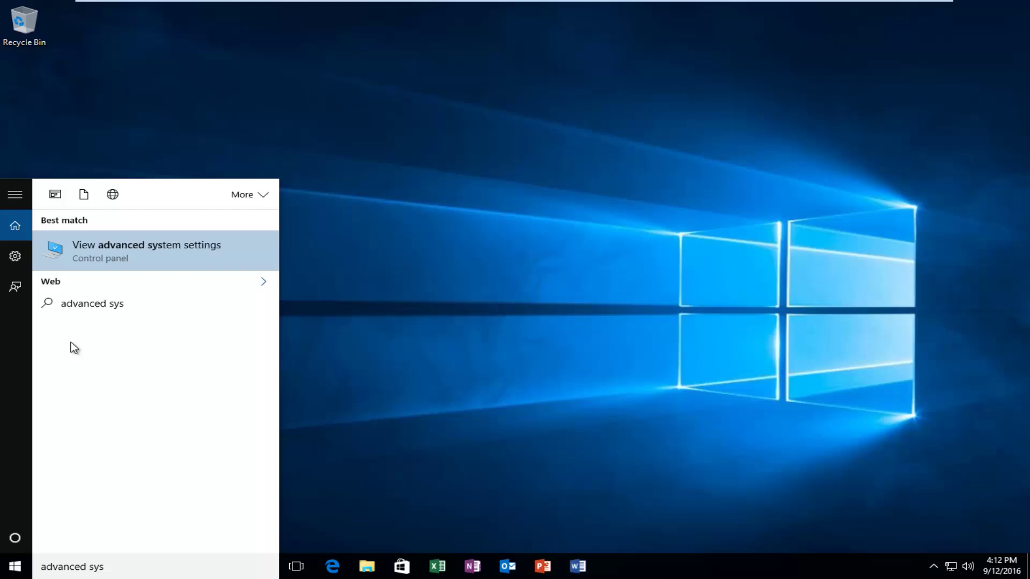
Open System Properties from the search results and move its window aside
click(73, 244)
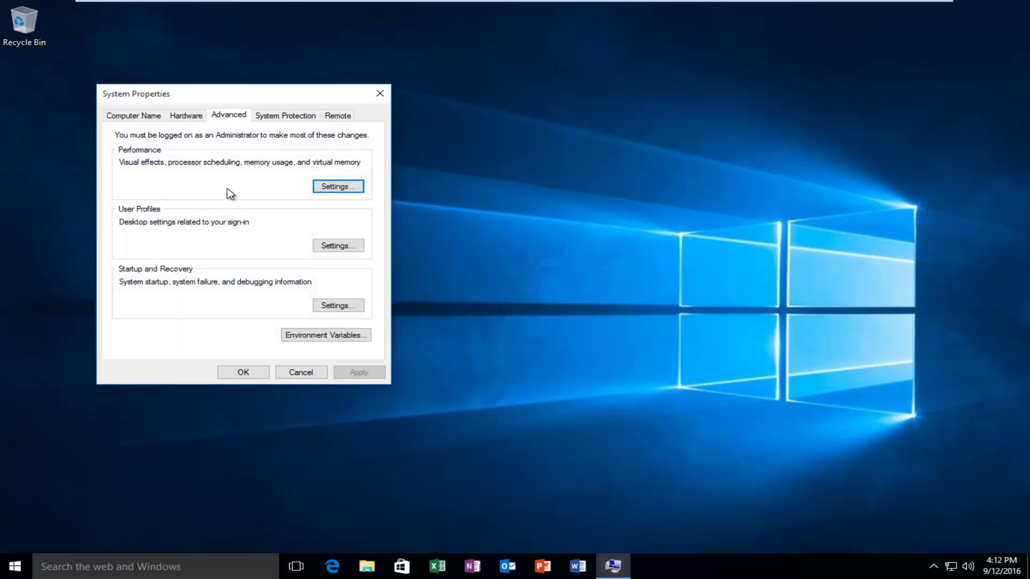
drag(239, 96, 338, 112)
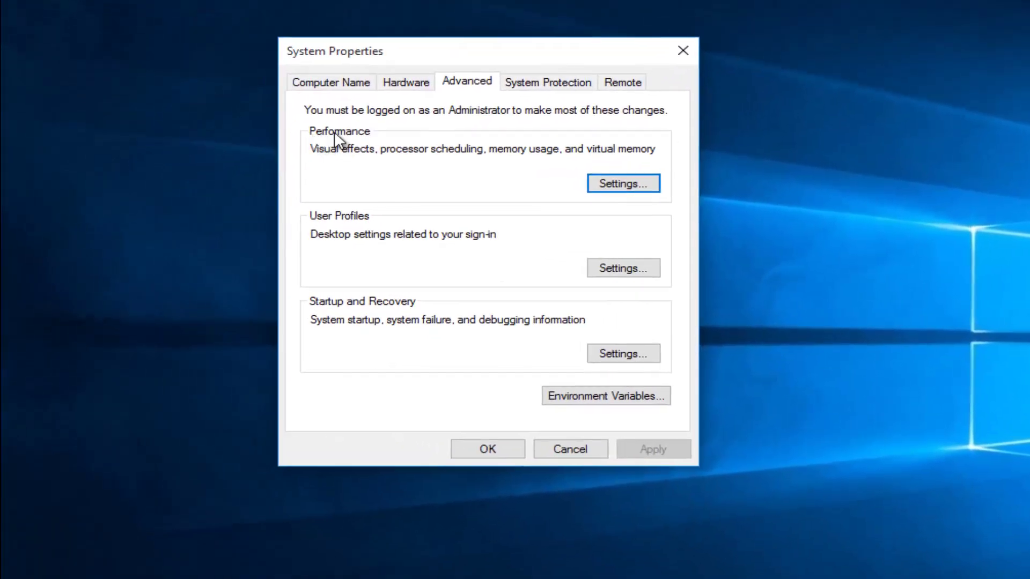
click(610, 180)
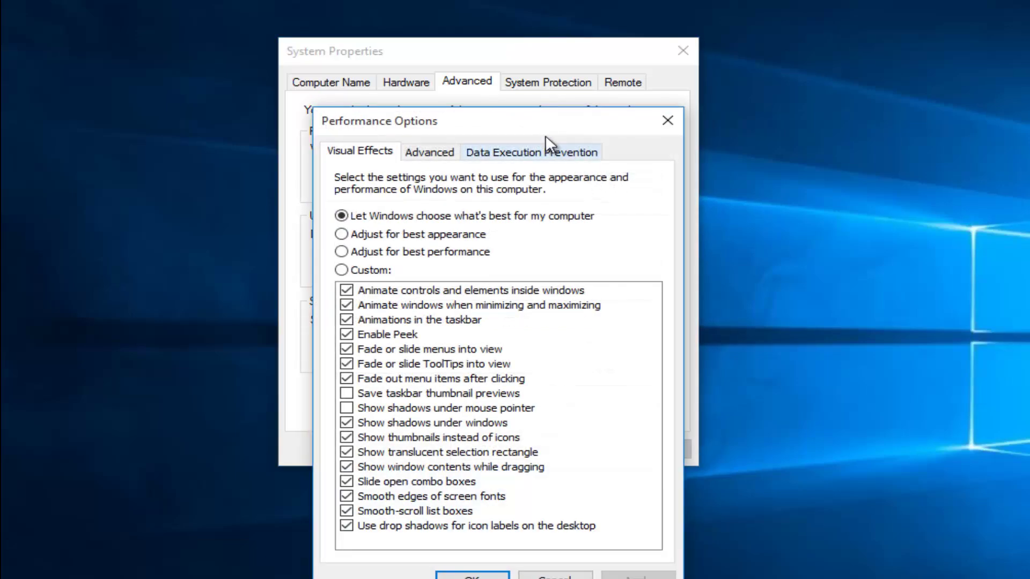
drag(532, 117, 527, 82)
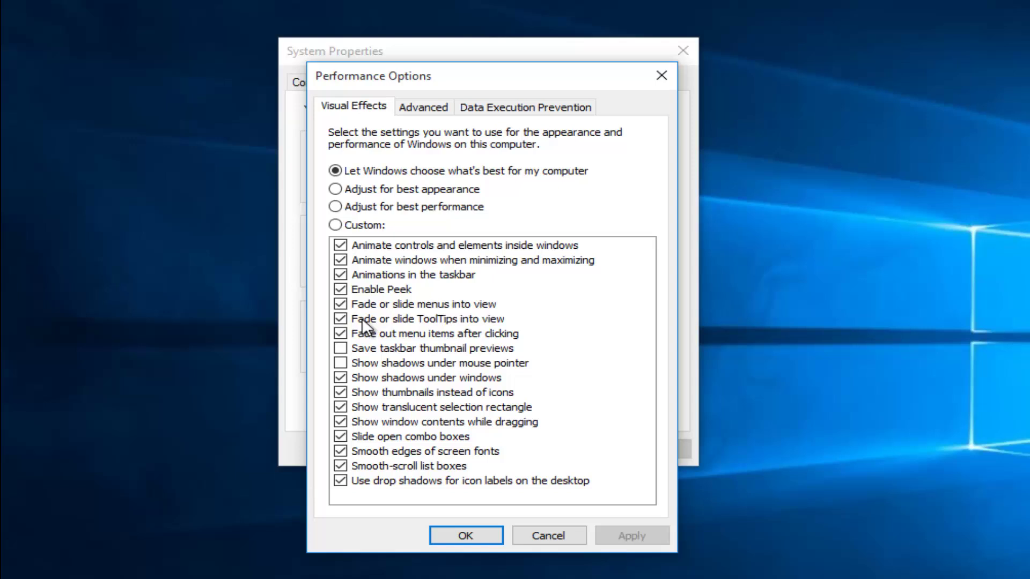
Choose 'Adjust for best performance' to clear all visual effects, then Apply and confirm with OK
click(342, 207)
click(342, 187)
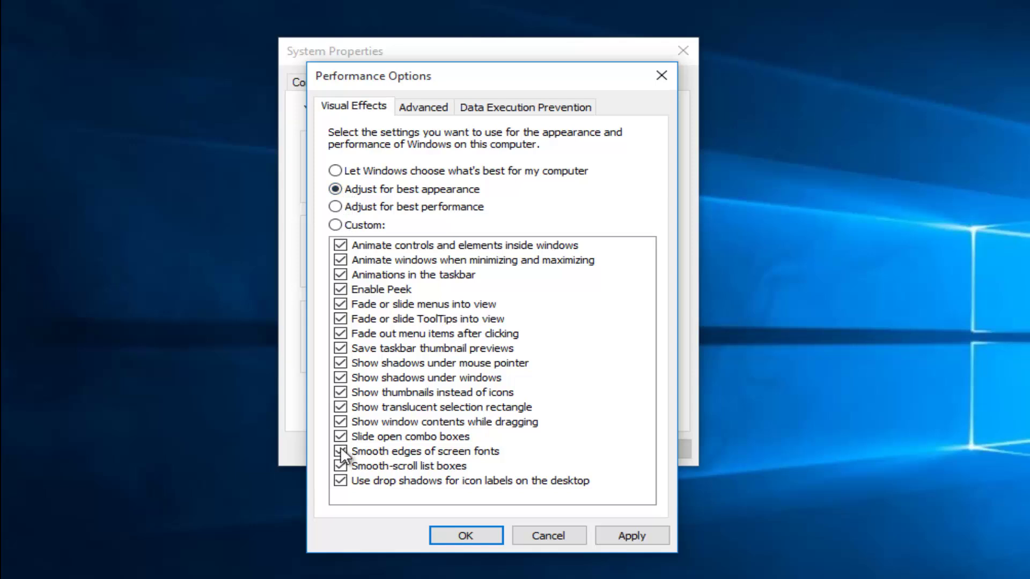
click(335, 208)
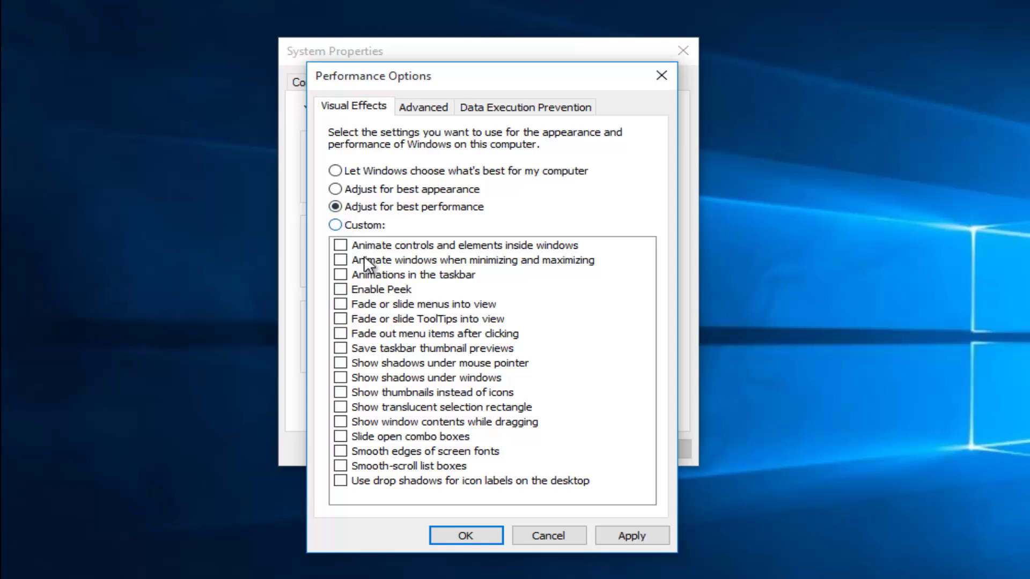
click(335, 224)
click(637, 538)
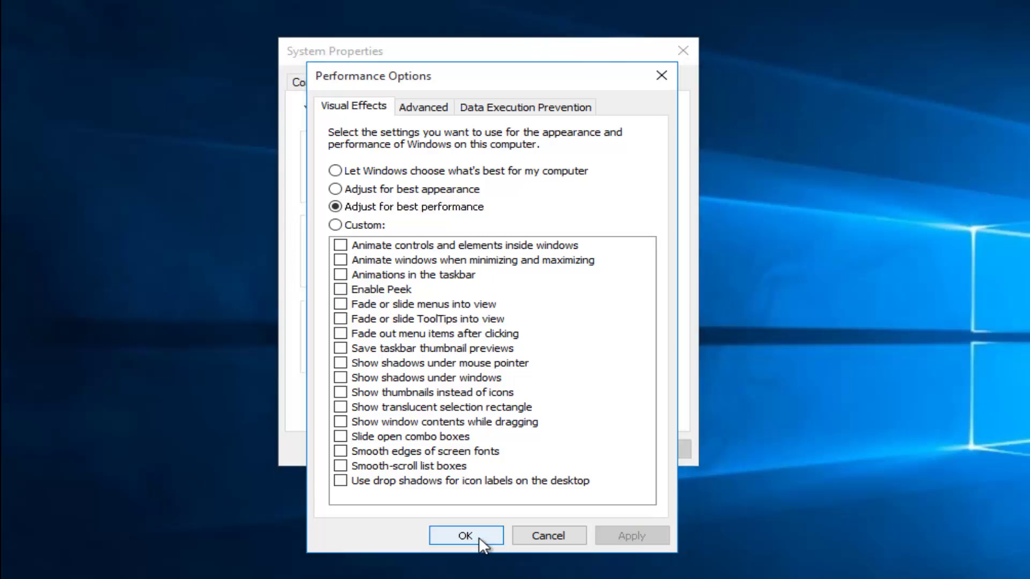
click(479, 536)
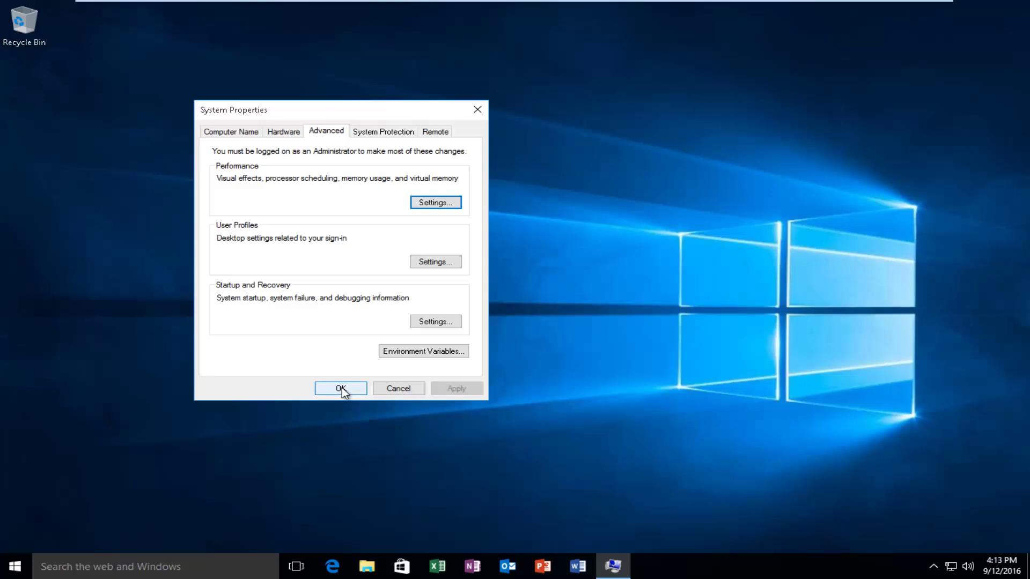
Confirm System Properties with OK, then drag across the desktop
click(341, 389)
drag(346, 231, 385, 345)
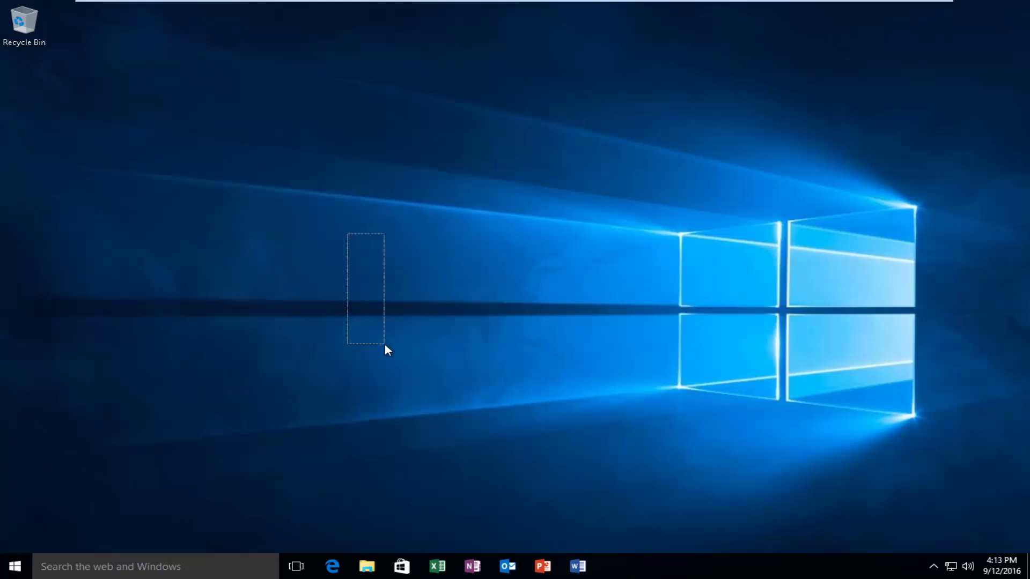